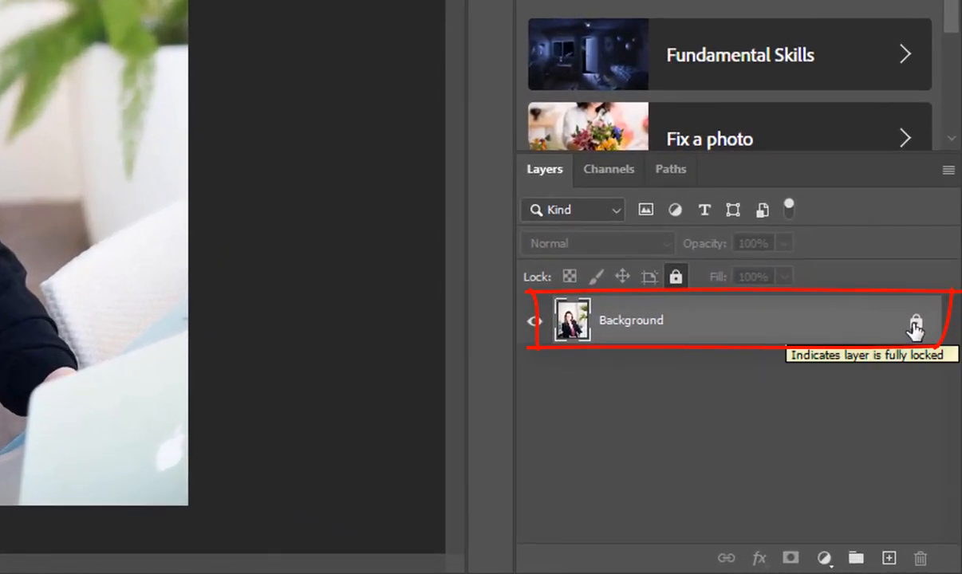
Step: Unlock the Background layer and switch to the Elliptical Marquee tool
{"action": "left_click", "coordinate": [914, 325]}
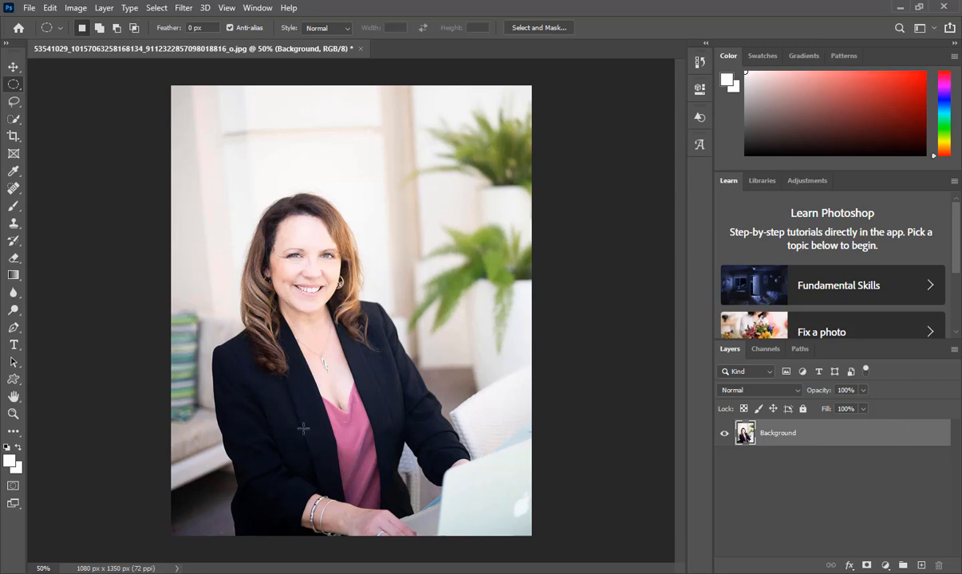
{"action": "left_click", "coordinate": [13, 85]}
{"action": "left_click", "coordinate": [48, 86]}
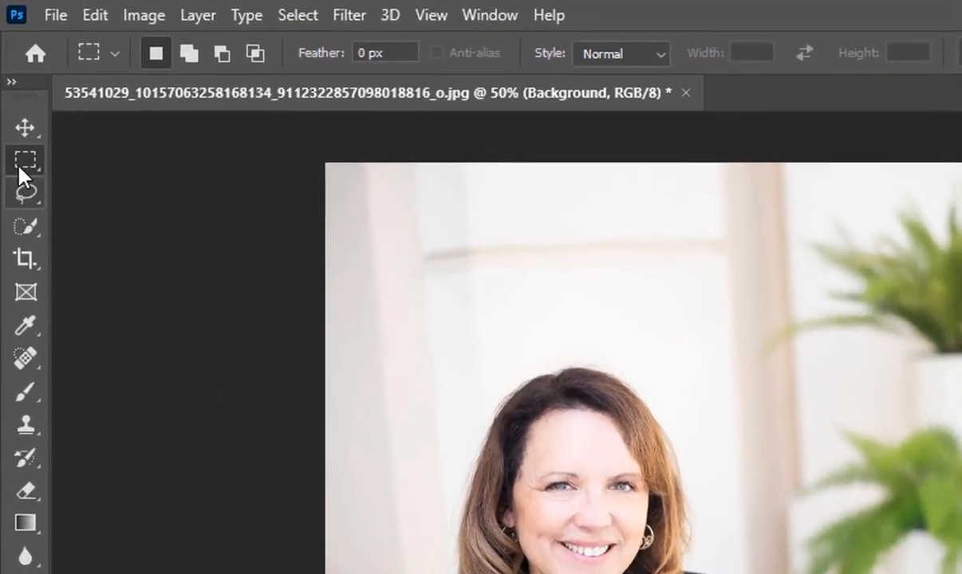
{"action": "right_click", "coordinate": [11, 86]}
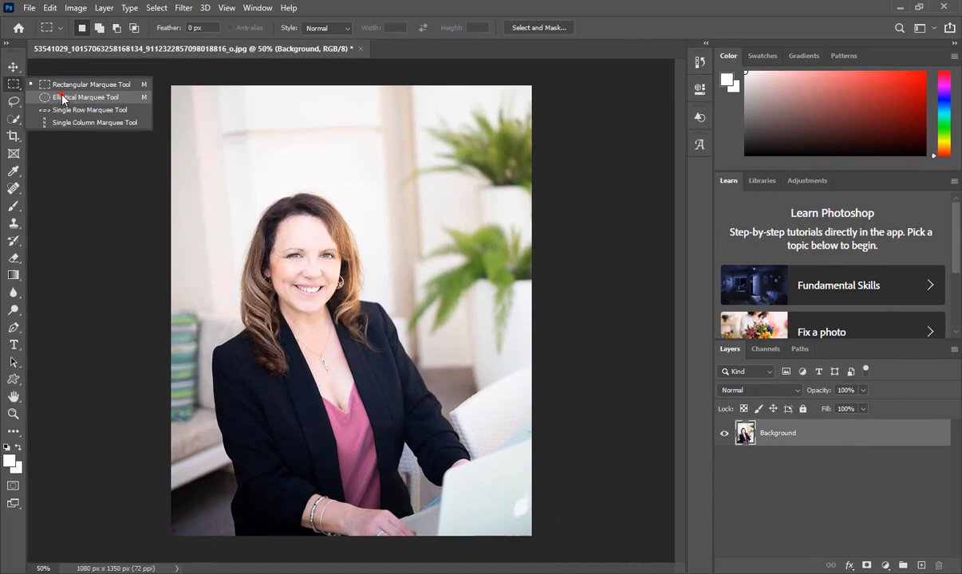
{"action": "left_click", "coordinate": [62, 98]}
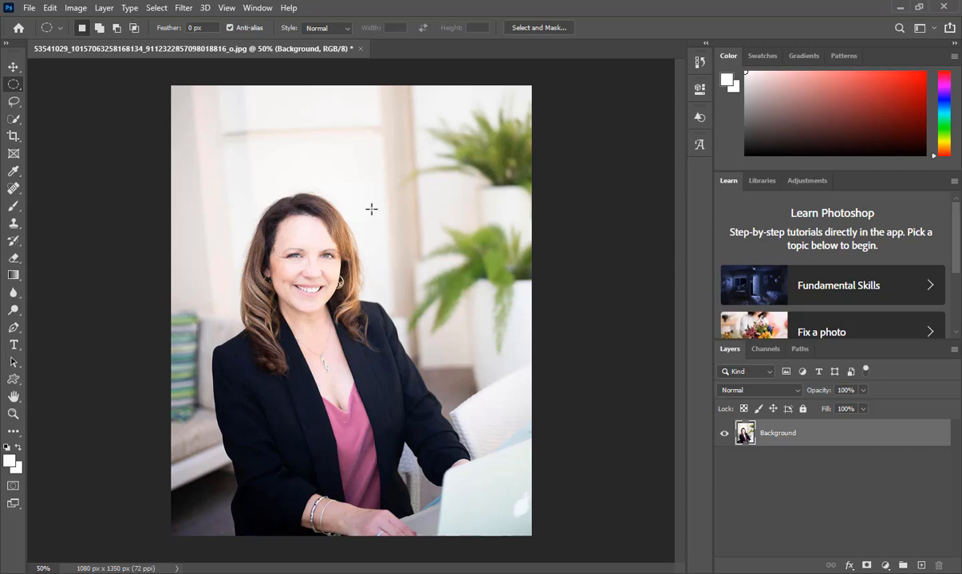
Step: Draw a circular selection about 662 px in diameter and position it around the woman's head and shoulders
{"action": "left_click", "coordinate": [259, 173]}
{"action": "left_click_drag", "start_coordinate": [260, 173], "coordinate": [480, 396]}
{"action": "left_click_drag", "start_coordinate": [389, 274], "coordinate": [322, 262]}
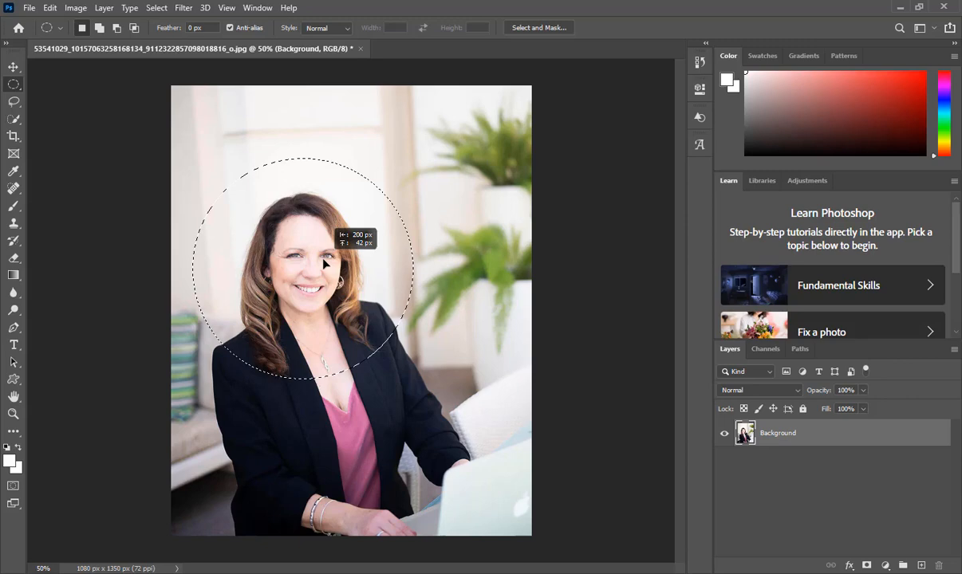
{"action": "left_click_drag", "start_coordinate": [324, 262], "coordinate": [323, 262]}
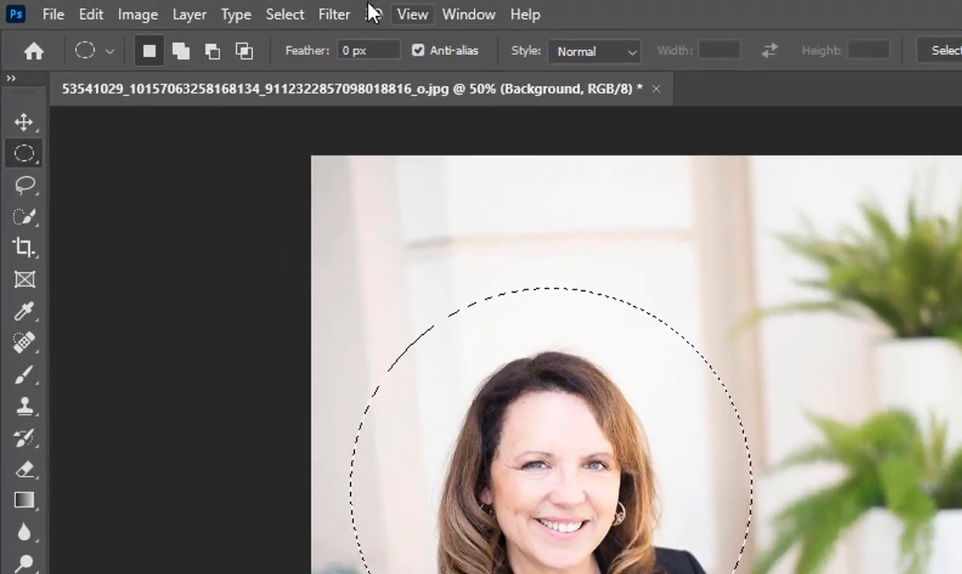
Step: Invert the circular selection to delete everything outside the circle, and deselect
{"action": "left_click", "coordinate": [264, 14]}
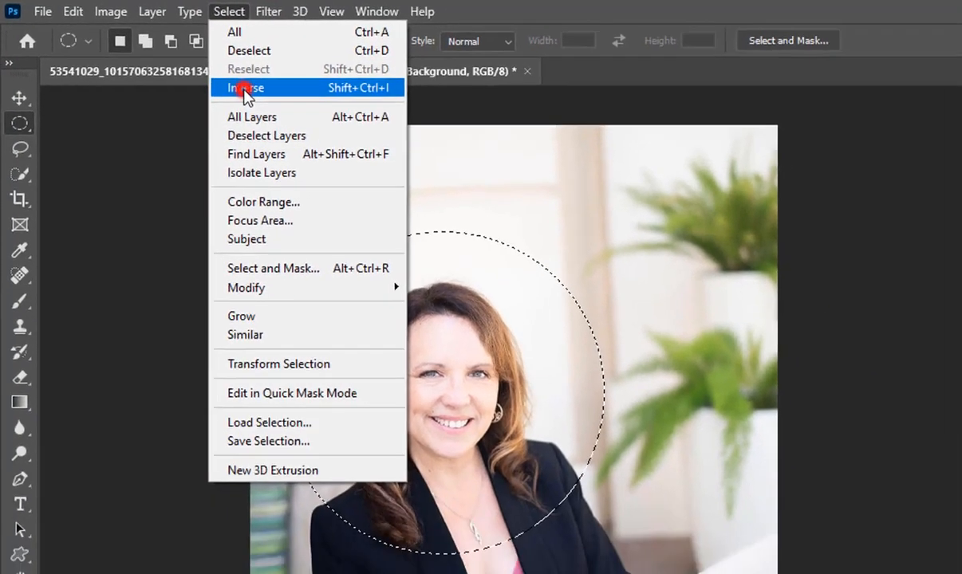
{"action": "left_click", "coordinate": [302, 109]}
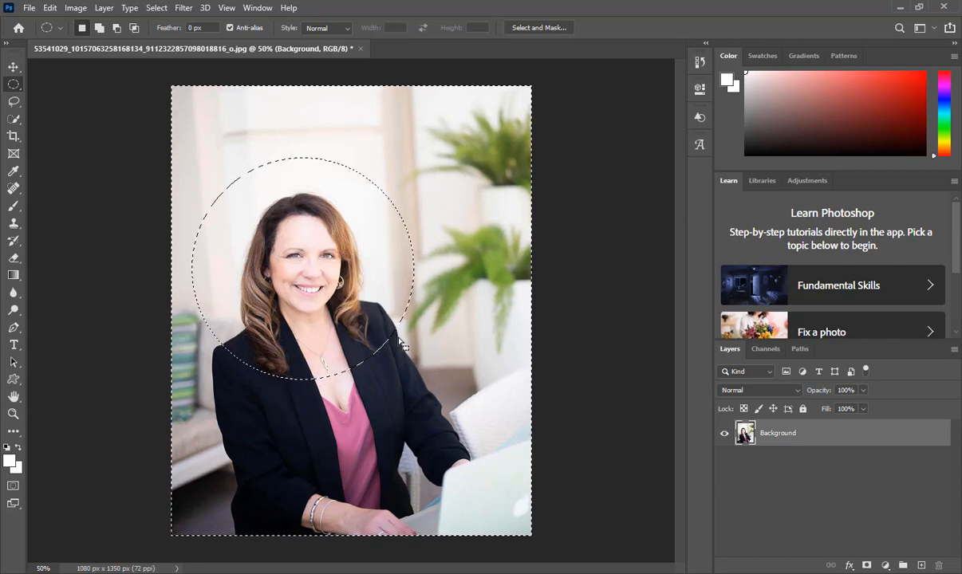
{"action": "key", "text": "Delete"}
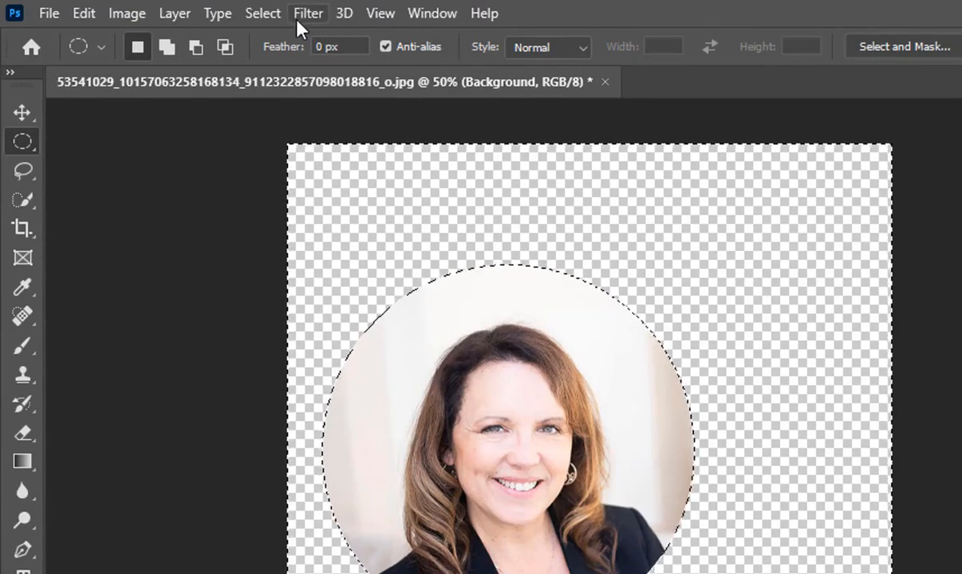
{"action": "left_click", "coordinate": [266, 15]}
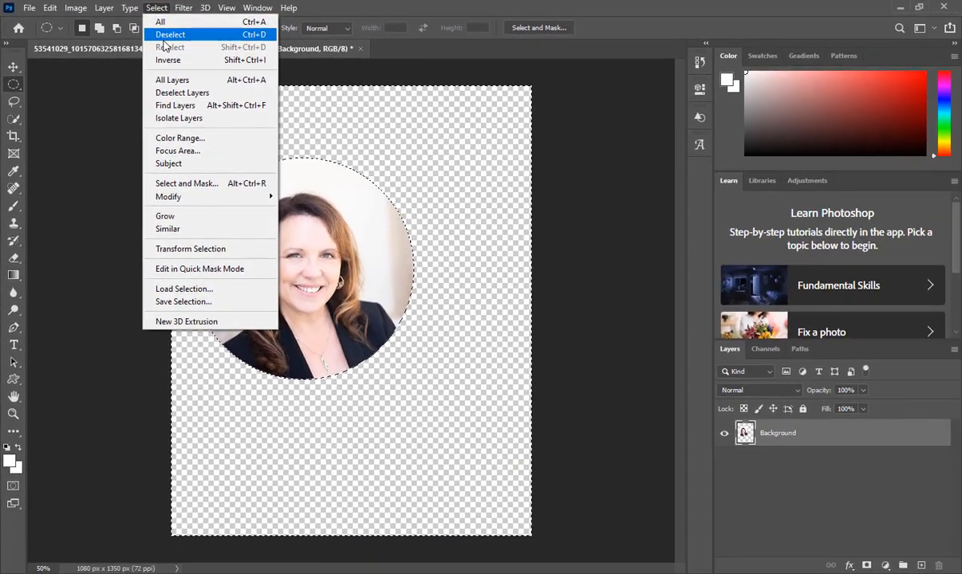
{"action": "left_click", "coordinate": [165, 37]}
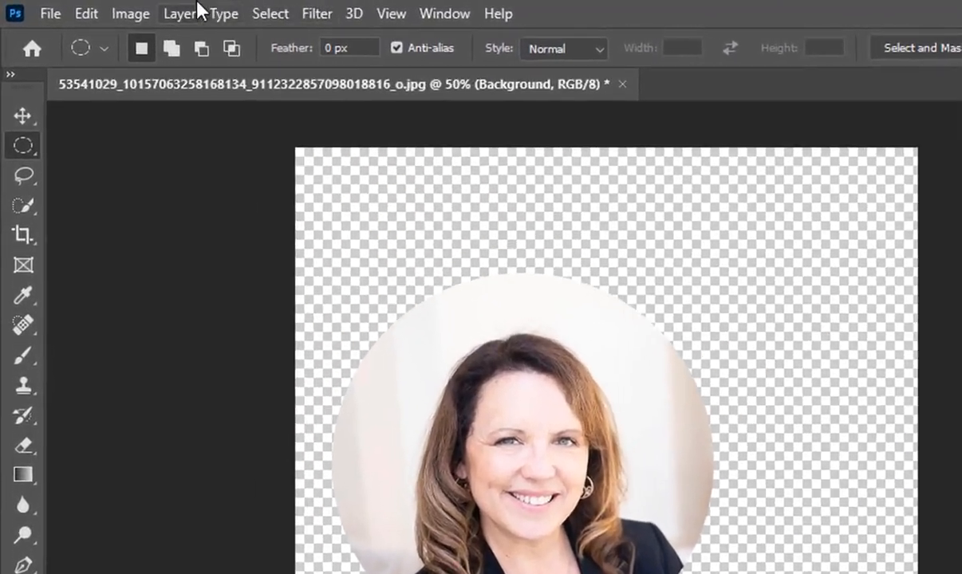
Step: Trim the canvas based on transparent pixels at the top, bottom, left and right
{"action": "left_click", "coordinate": [132, 15]}
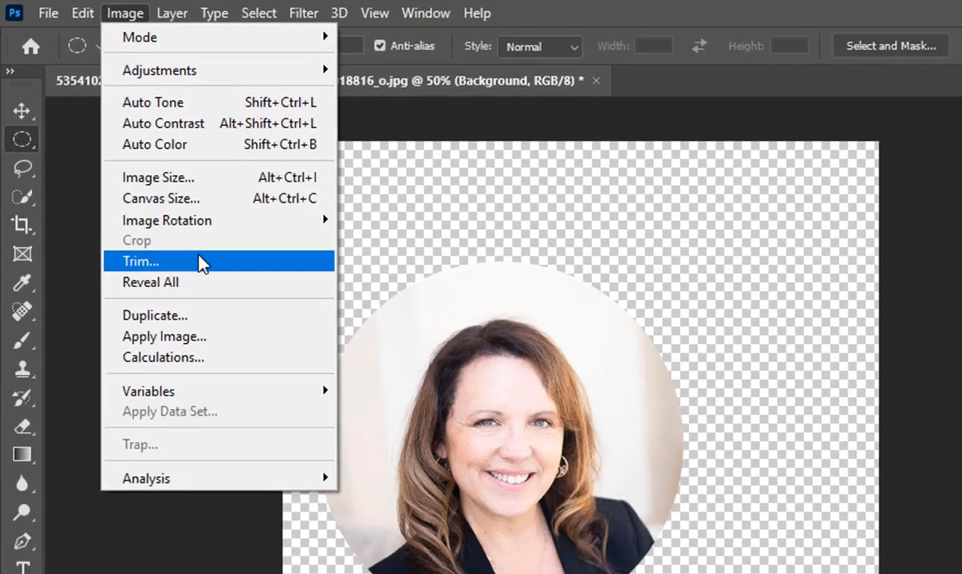
{"action": "left_click", "coordinate": [208, 275]}
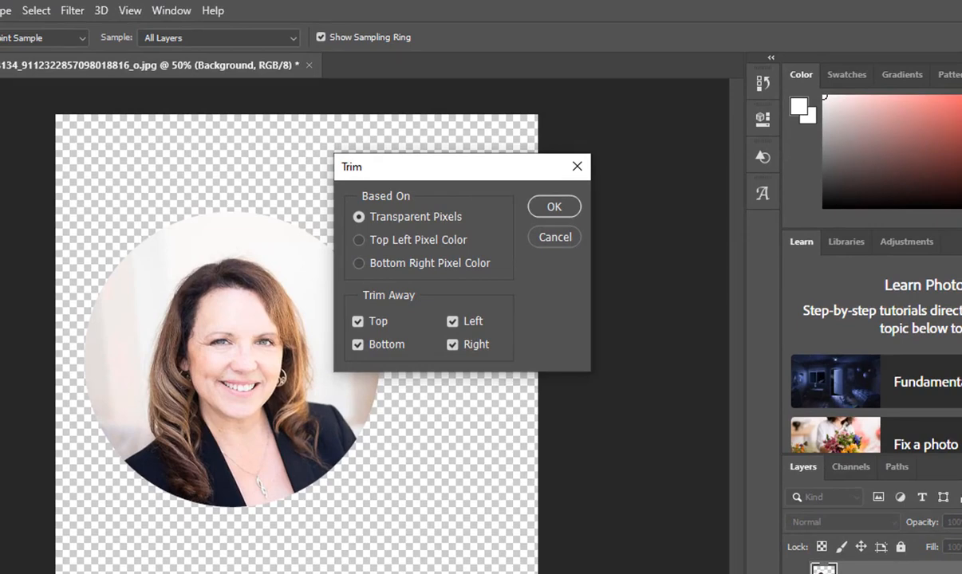
{"action": "left_click", "coordinate": [358, 217]}
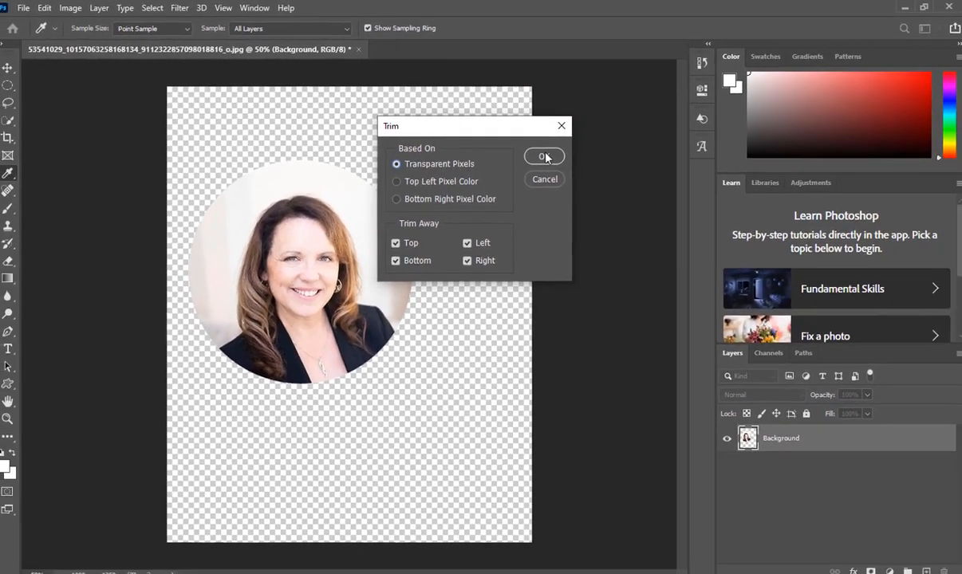
{"action": "left_click", "coordinate": [544, 158]}
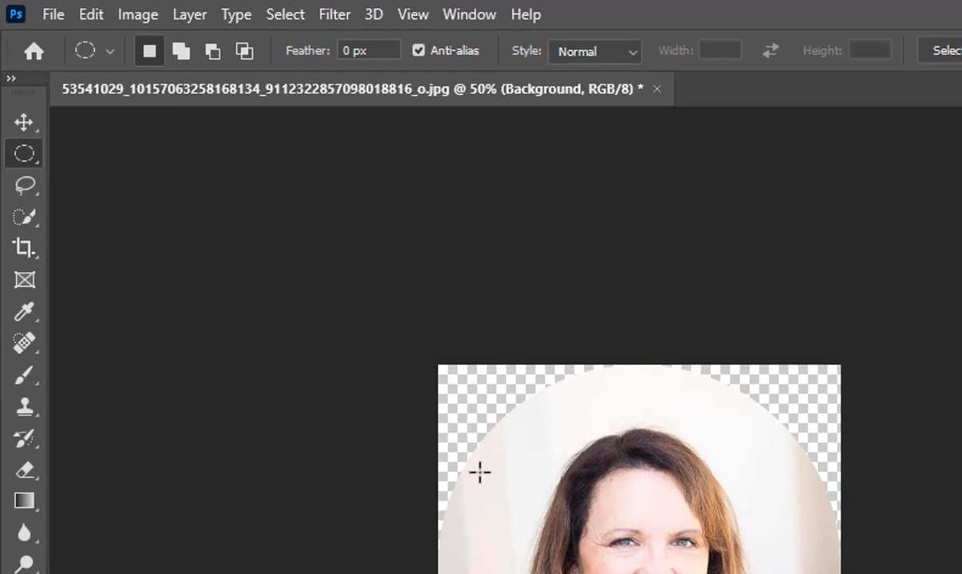
Step: Start saving the image under a new name on the computer, with PNG as the file type
{"action": "left_click", "coordinate": [49, 16]}
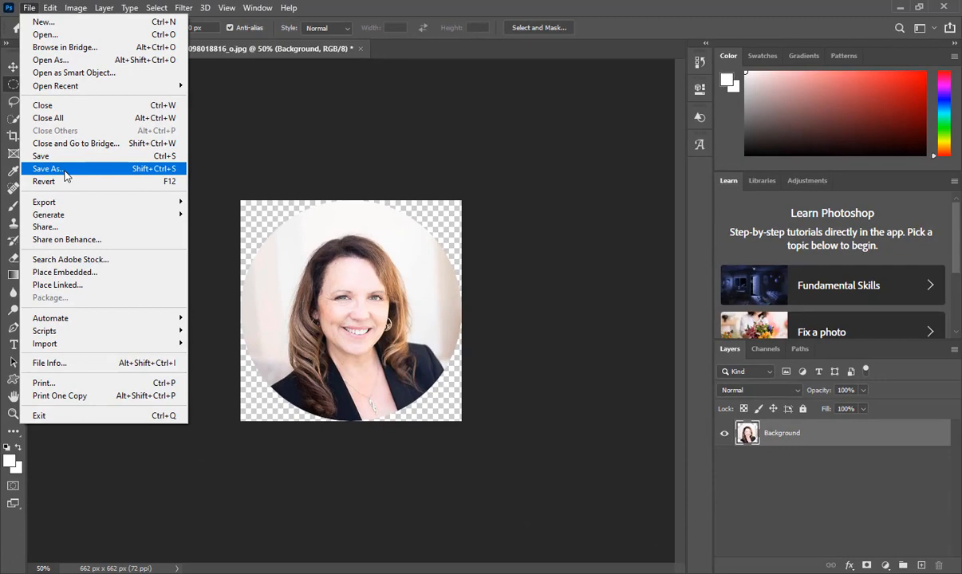
{"action": "left_click", "coordinate": [120, 317]}
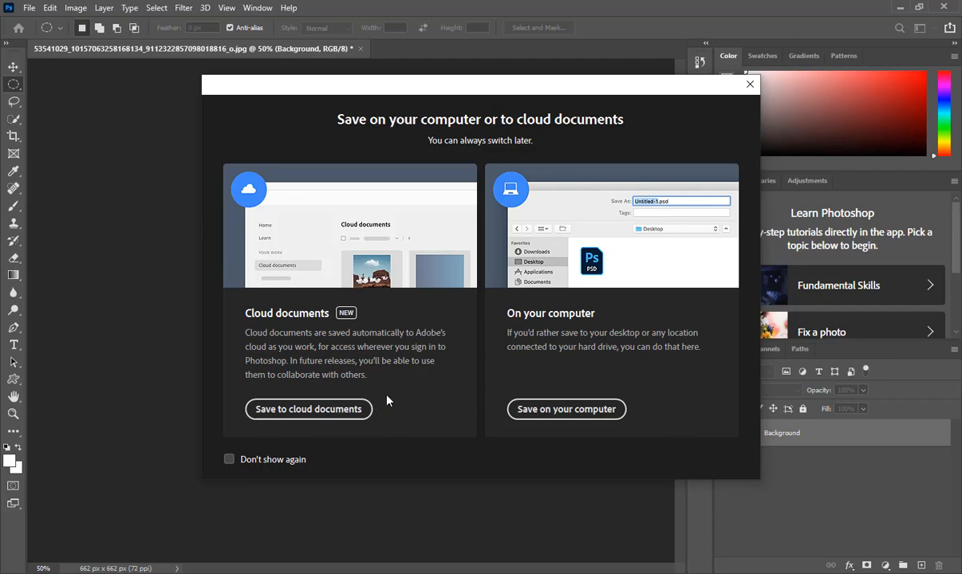
{"action": "left_click", "coordinate": [548, 411]}
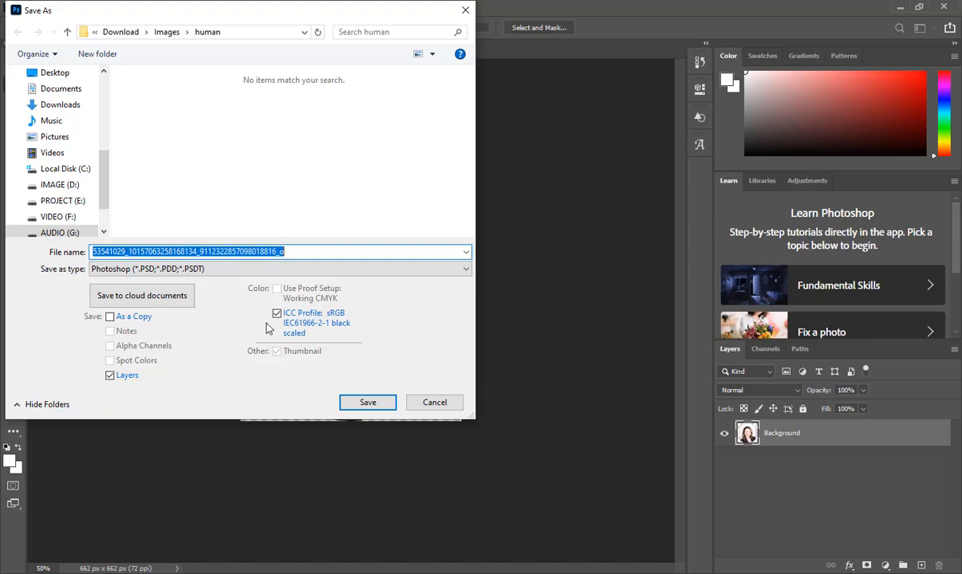
{"action": "left_click", "coordinate": [234, 270]}
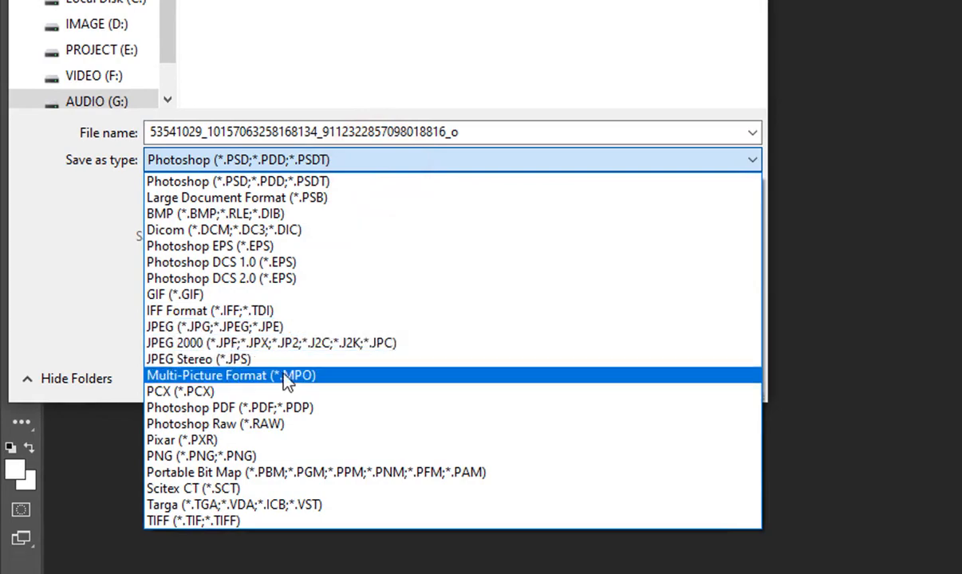
{"action": "left_click", "coordinate": [253, 456]}
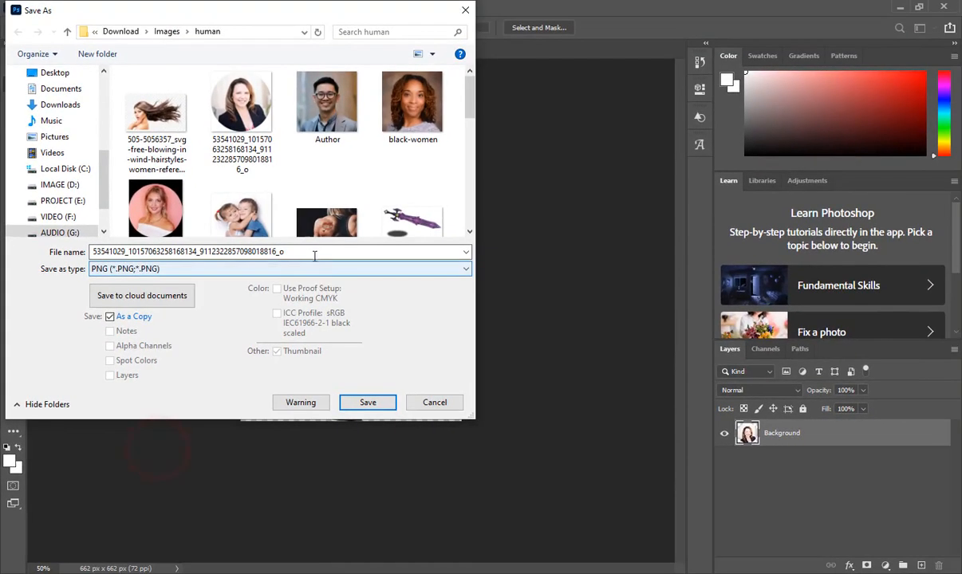
Step: Name the file "cropped" and save it in the animal folder inside Images
{"action": "left_click", "coordinate": [314, 252]}
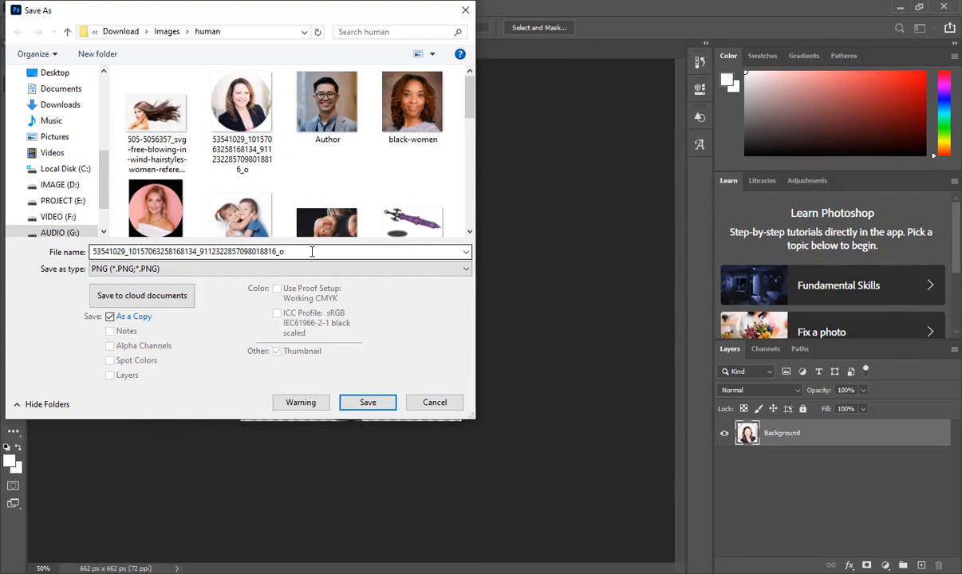
{"action": "double_click", "coordinate": [312, 252]}
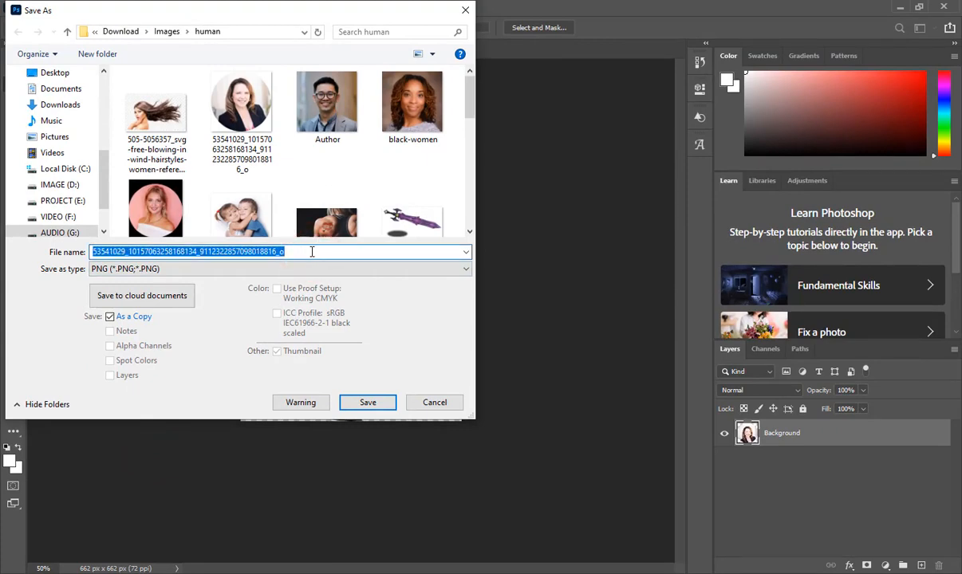
{"action": "type", "text": "c"}
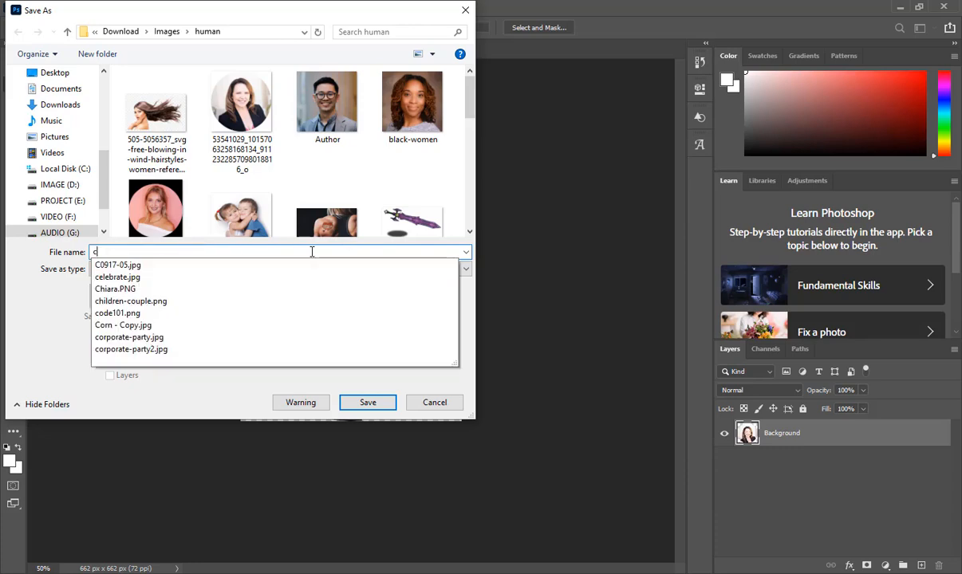
{"action": "type", "text": "ropp"}
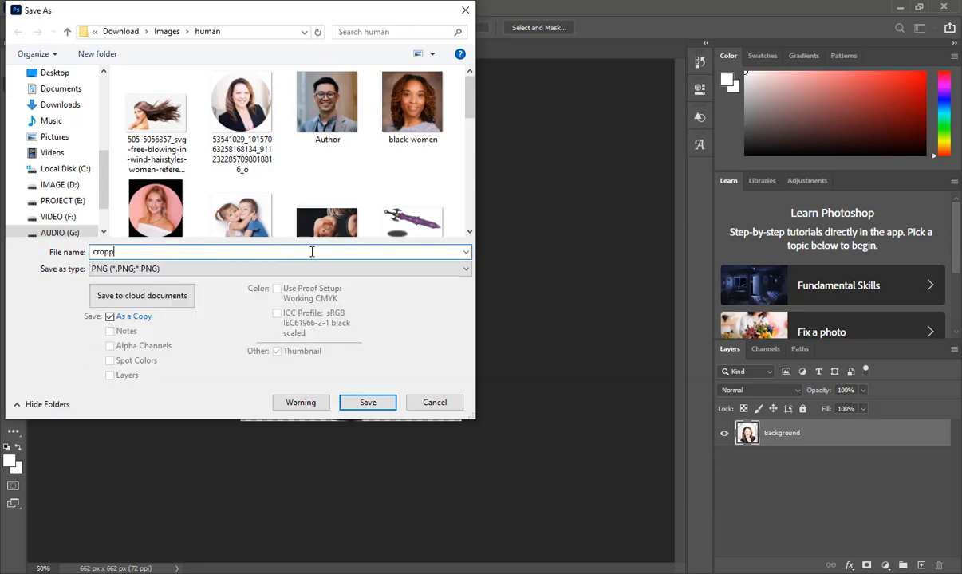
{"action": "type", "text": "ed"}
{"action": "left_click", "coordinate": [67, 32]}
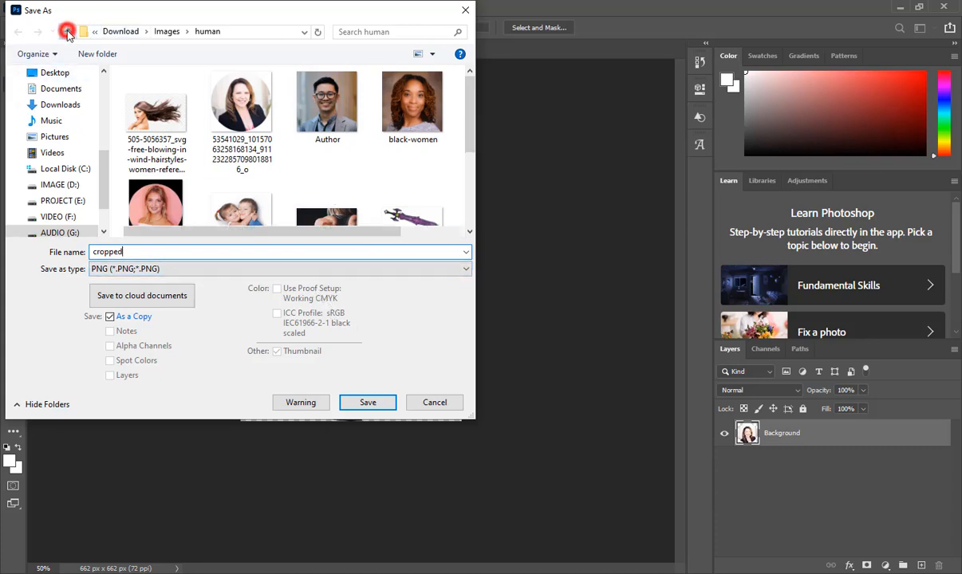
{"action": "double_click", "coordinate": [147, 92]}
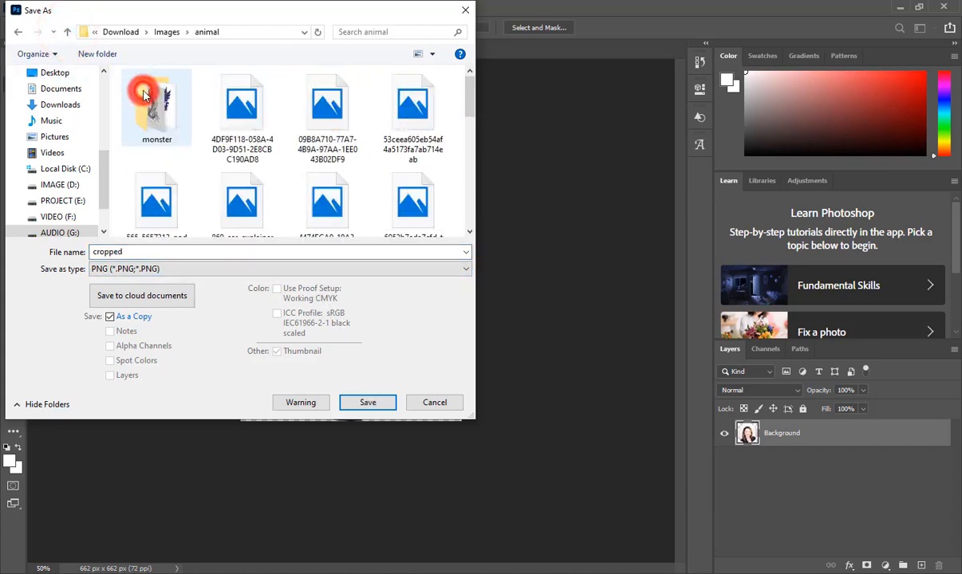
{"action": "left_click", "coordinate": [369, 401]}
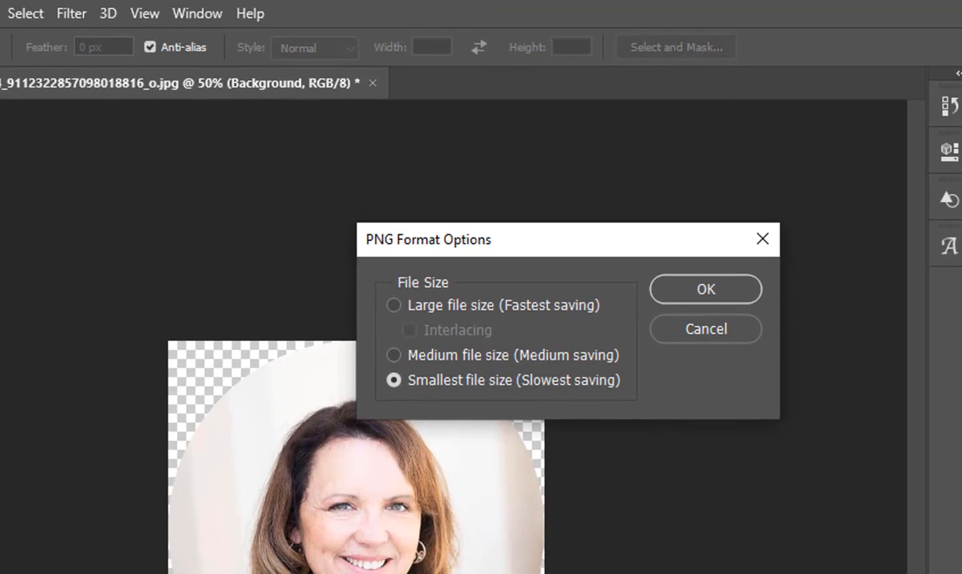
Step: Set the PNG format option to Smallest file size (Slowest saving) and complete the export
{"action": "left_click", "coordinate": [394, 305]}
{"action": "left_click", "coordinate": [399, 385]}
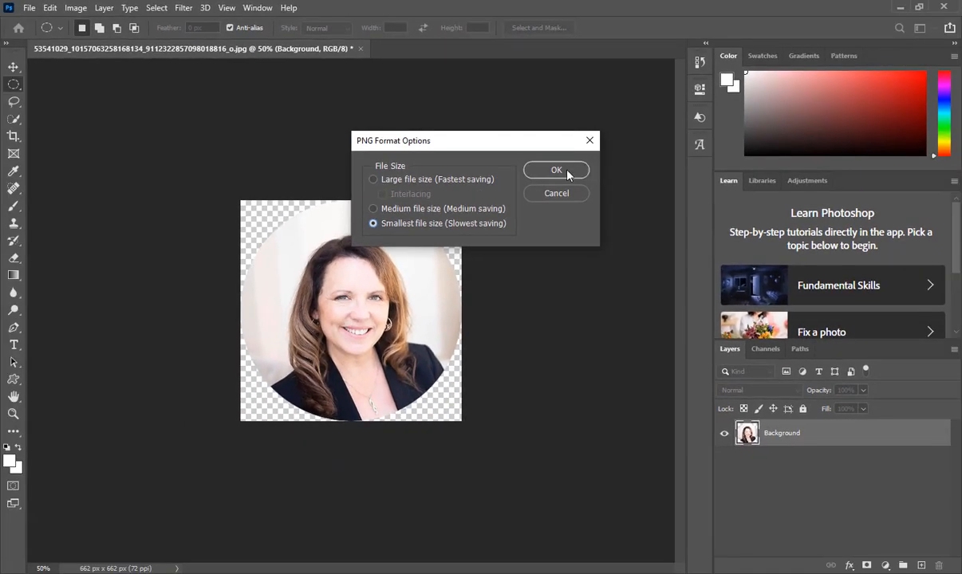
{"action": "left_click", "coordinate": [556, 171]}
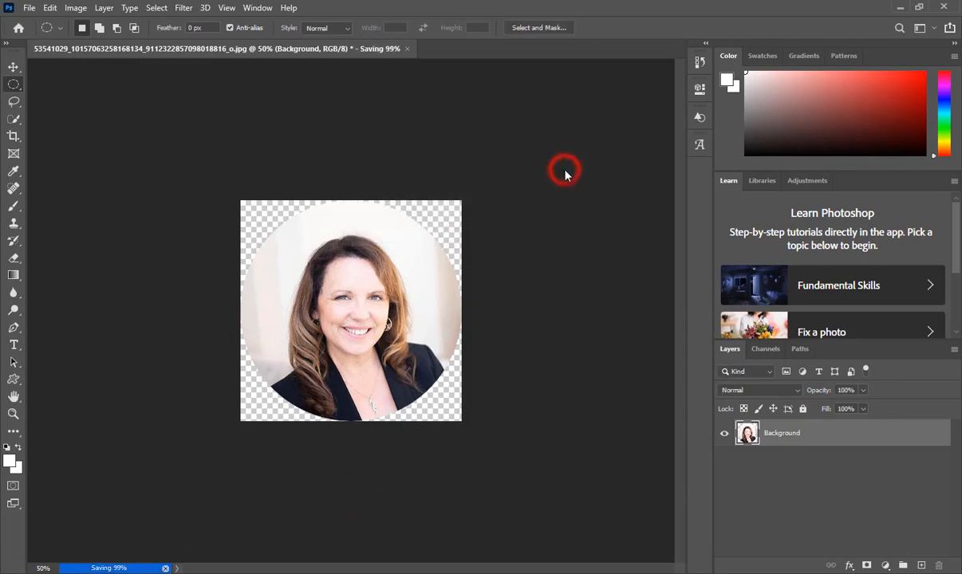